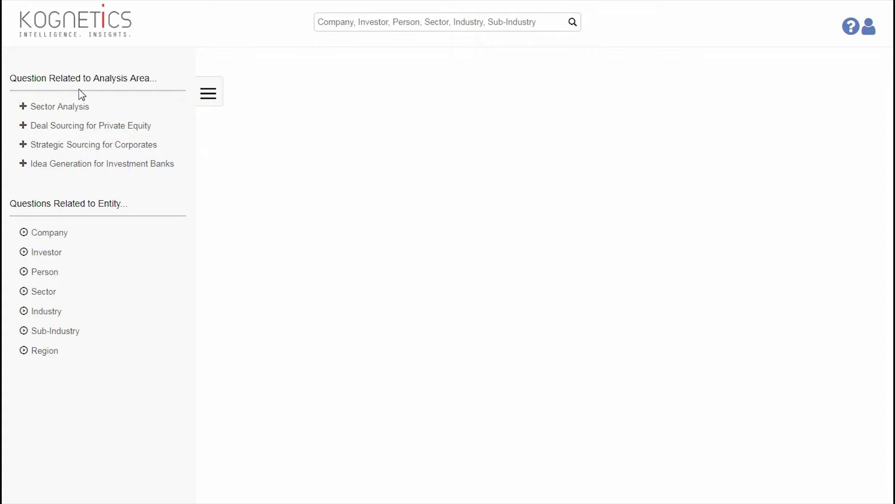
- Run the Sector Analysis trend question predicting which sub-industry segments will see funding activity, with Cyber Security as the sector
click(68, 112)
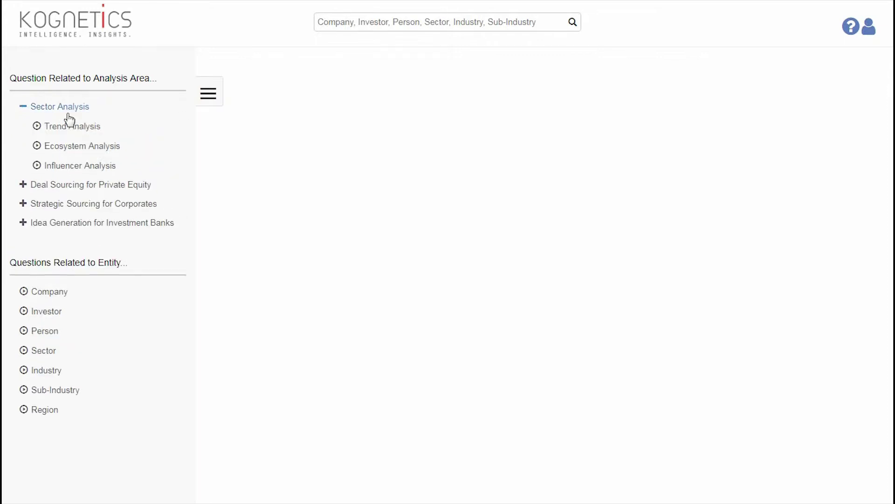
click(68, 128)
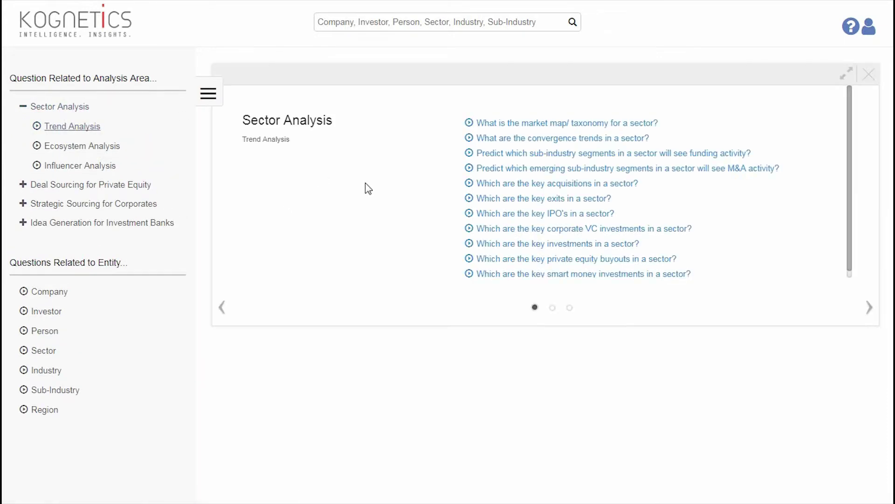
click(557, 156)
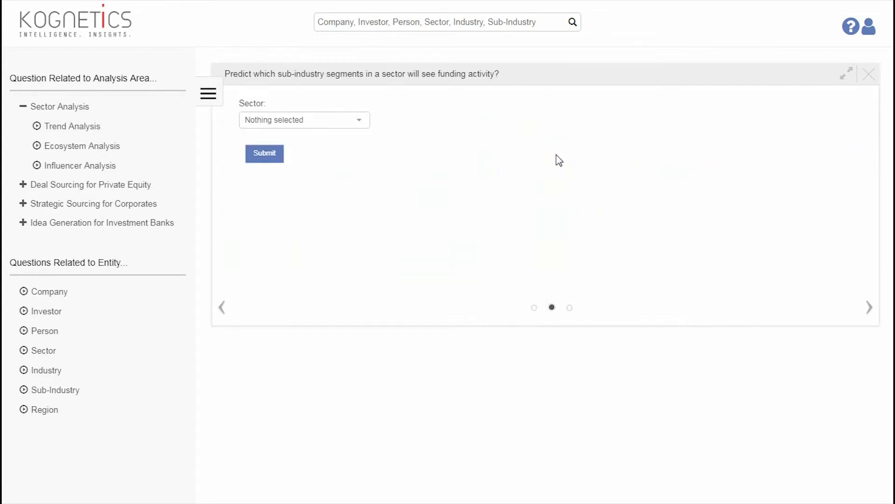
click(334, 120)
text(cyb)
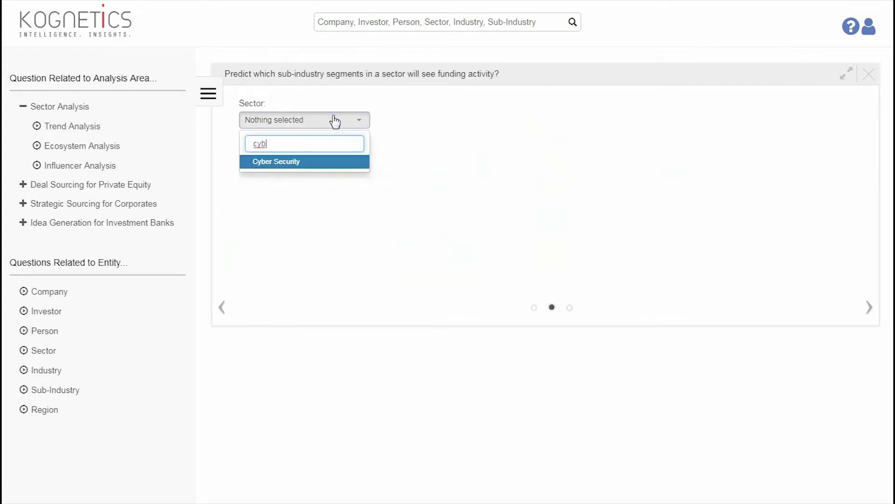
click(294, 161)
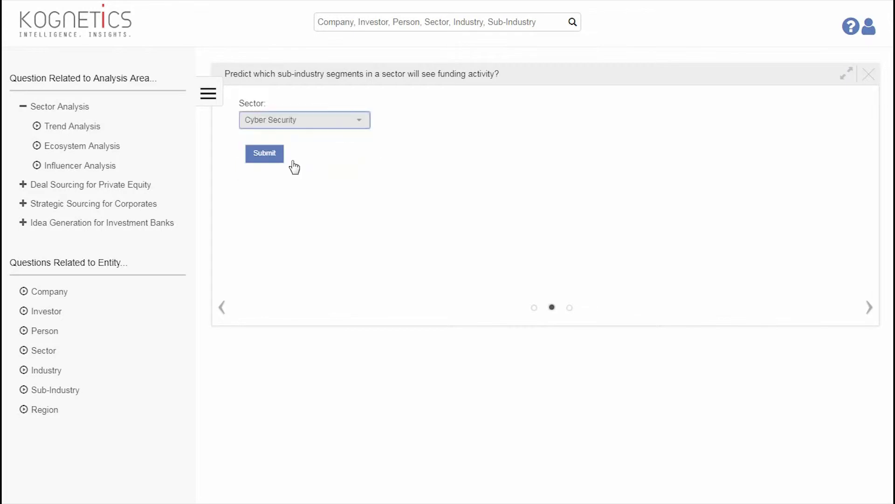
click(266, 154)
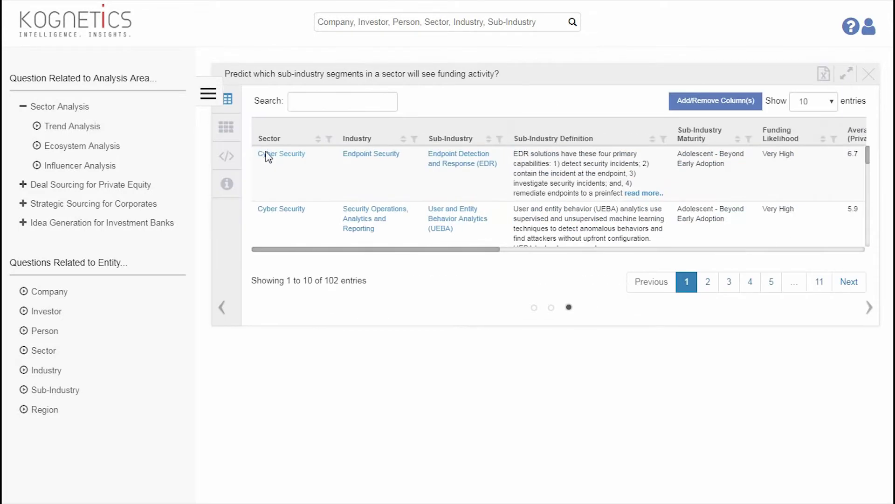
- Enlarge the predicted funding results and examine the columns from sub-industry maturity and funding likelihood through to growth companies
click(847, 73)
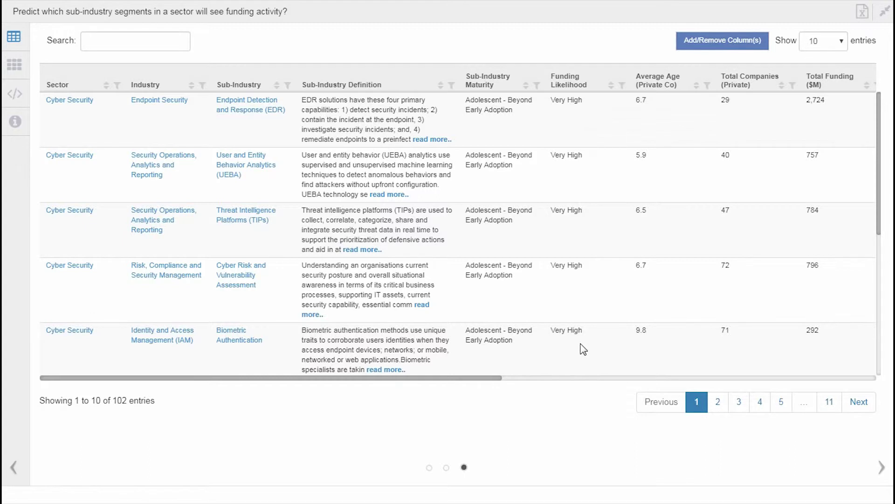
drag(489, 379, 710, 362)
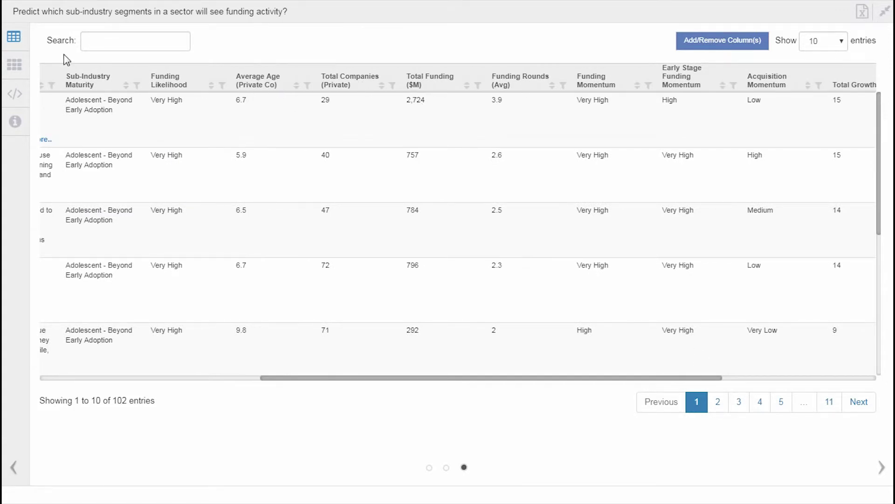
mouse_move(586, 88)
drag(512, 379, 699, 370)
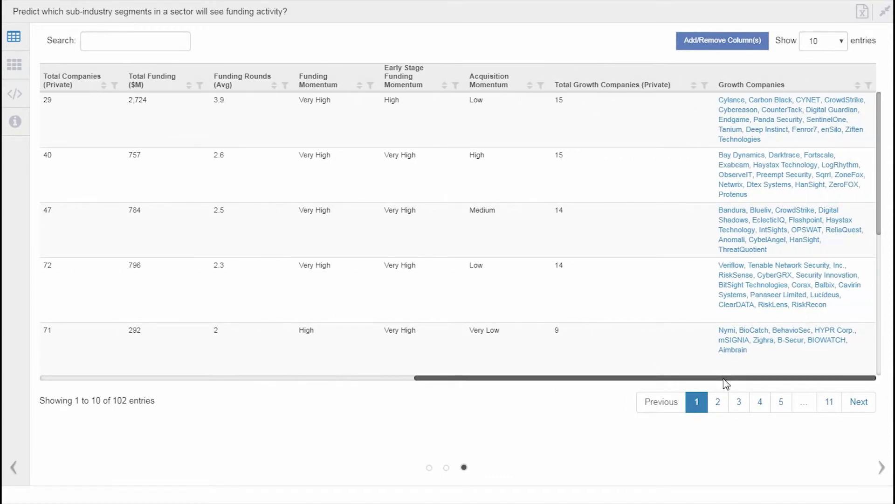
drag(725, 379, 322, 401)
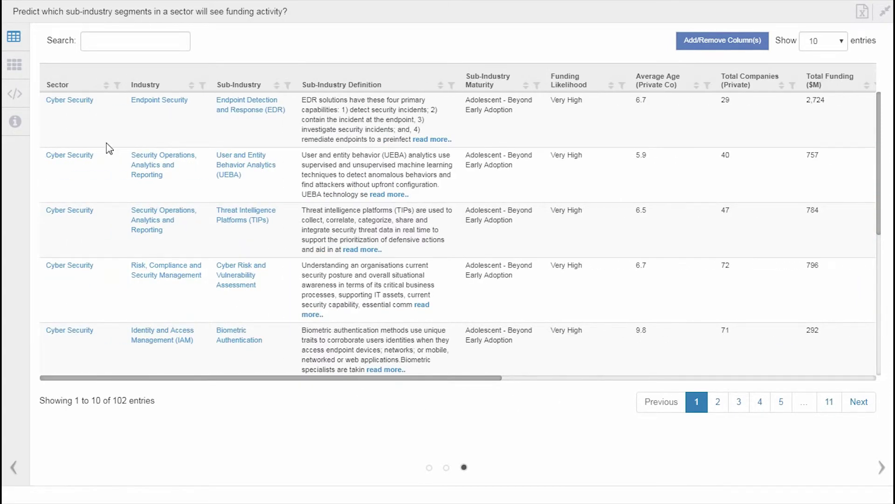
- Display the funding predictions as a market map and open the question list for User and Entity Behavior Analytics (UEBA)
click(14, 65)
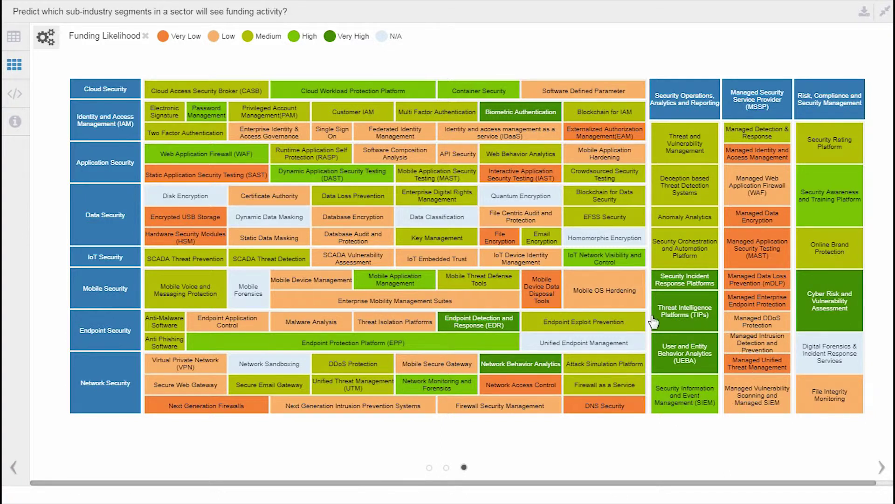
click(676, 372)
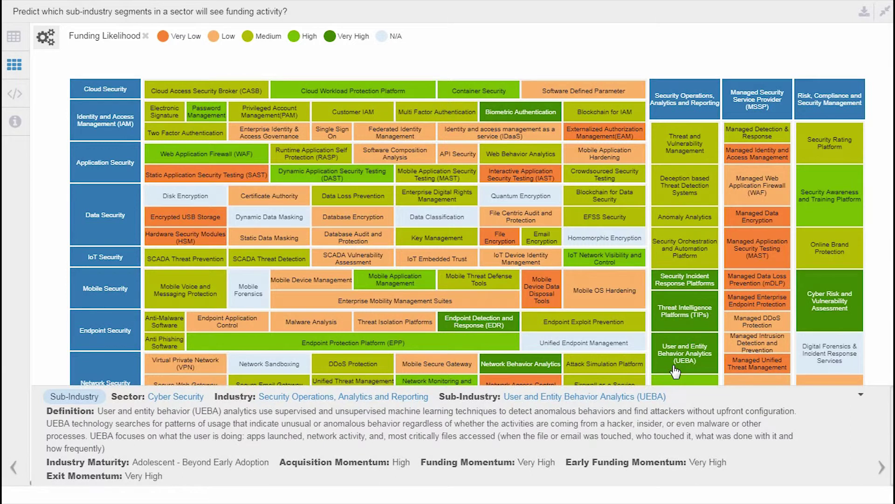
click(608, 397)
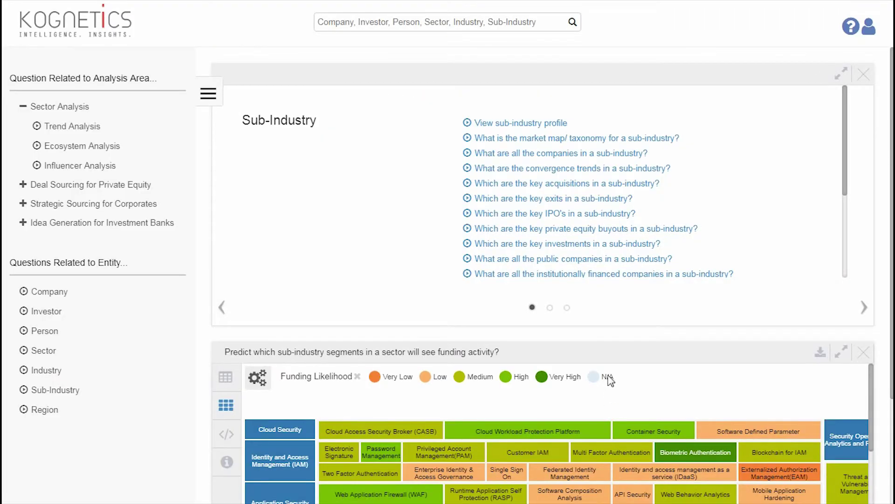
- Choose the question on institutionally financed companies and add Endpoint Detection and Response (EDR) and Threat Intelligence Platforms (TIPs) as sub-industries
scroll(834, 206, down, 2)
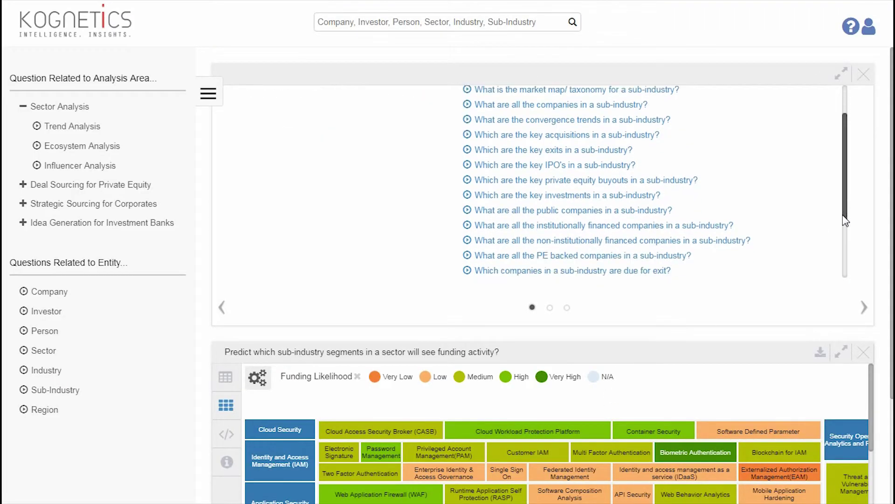
click(720, 221)
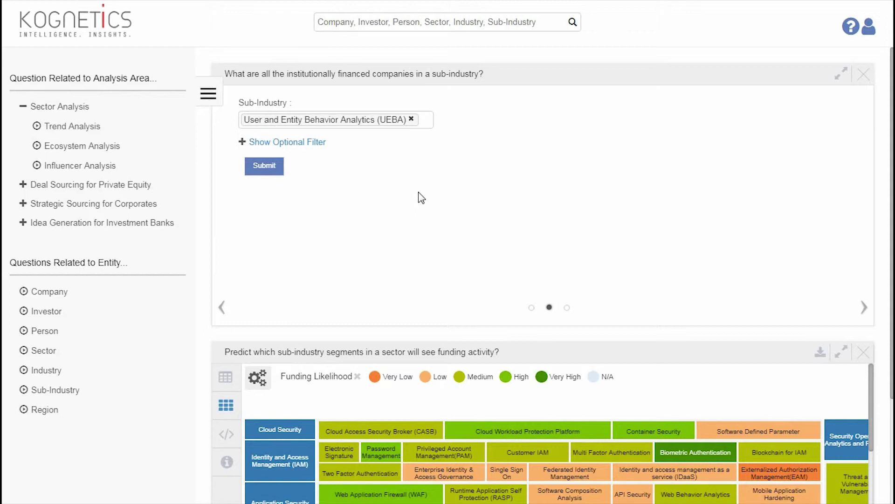
click(428, 122)
text(end)
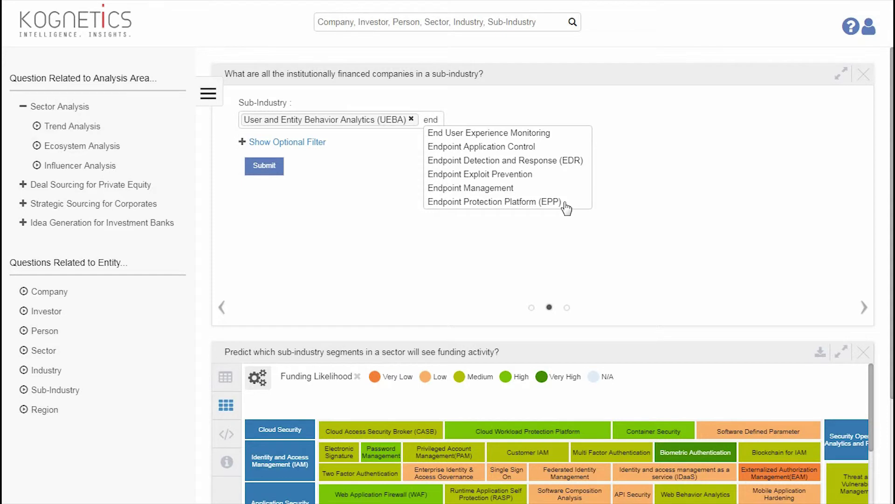
click(543, 161)
text(thre)
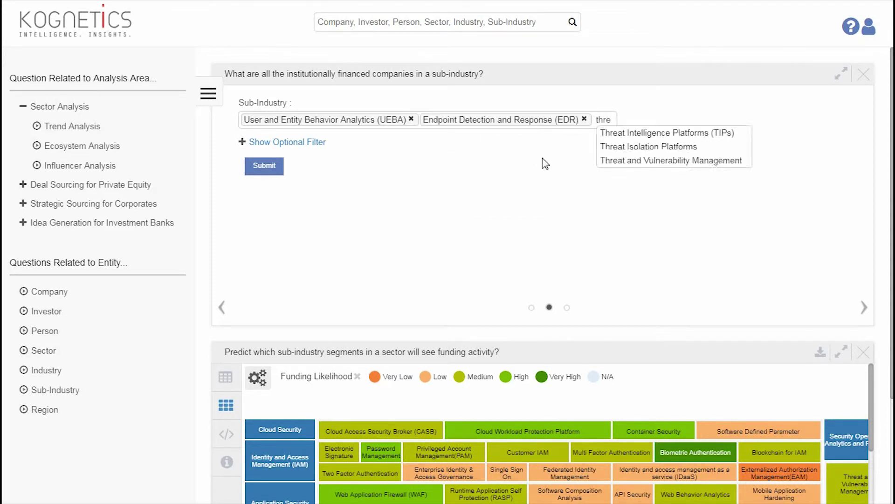
click(658, 134)
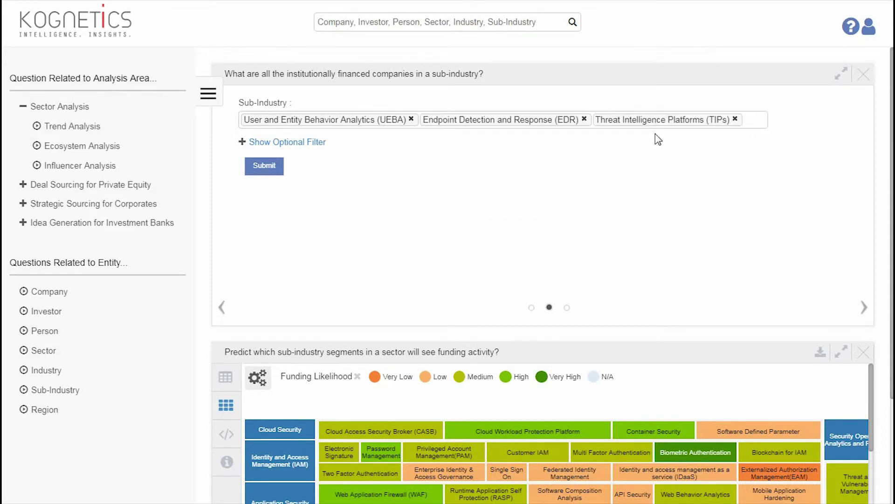
- Look through the optional filters and submit the institutionally financed companies query without setting any of them
click(319, 151)
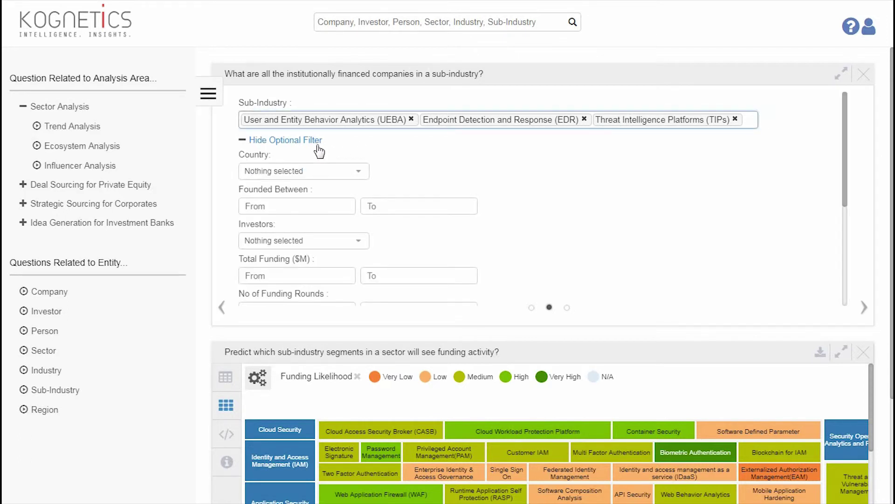
scroll(838, 298, down, 4)
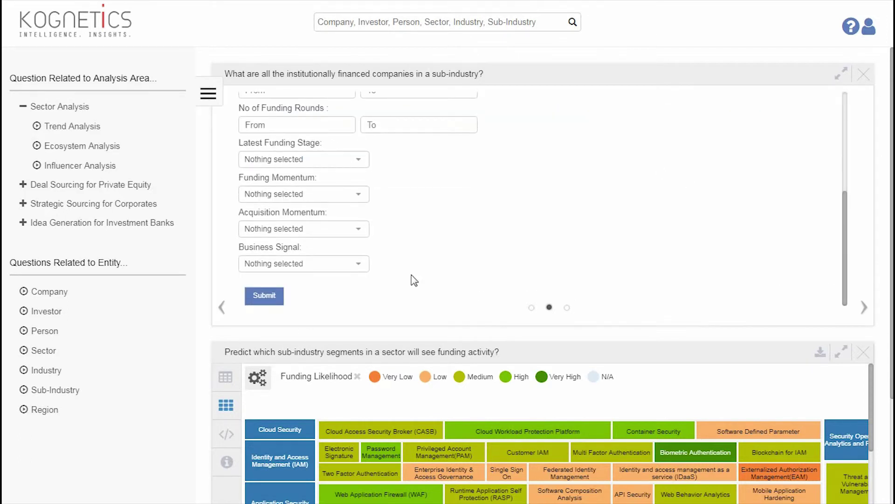
click(270, 306)
- Enlarge the company results and examine the columns on investors, funding rounds, latest stage and momentum
click(842, 73)
drag(232, 378, 339, 368)
drag(459, 378, 676, 378)
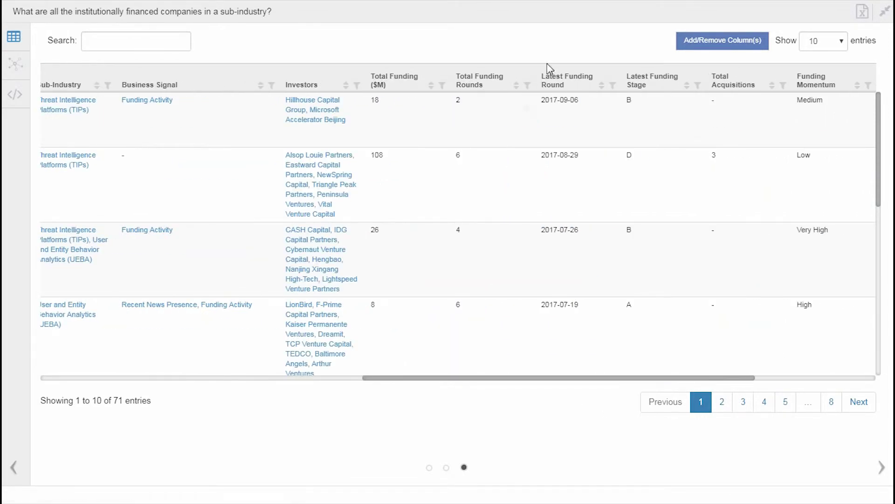
mouse_move(803, 91)
drag(658, 378, 780, 378)
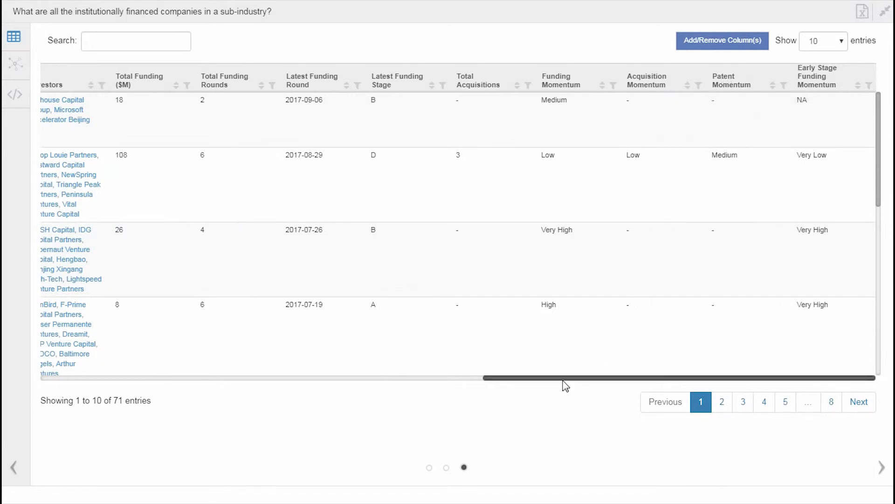
drag(565, 386, 238, 399)
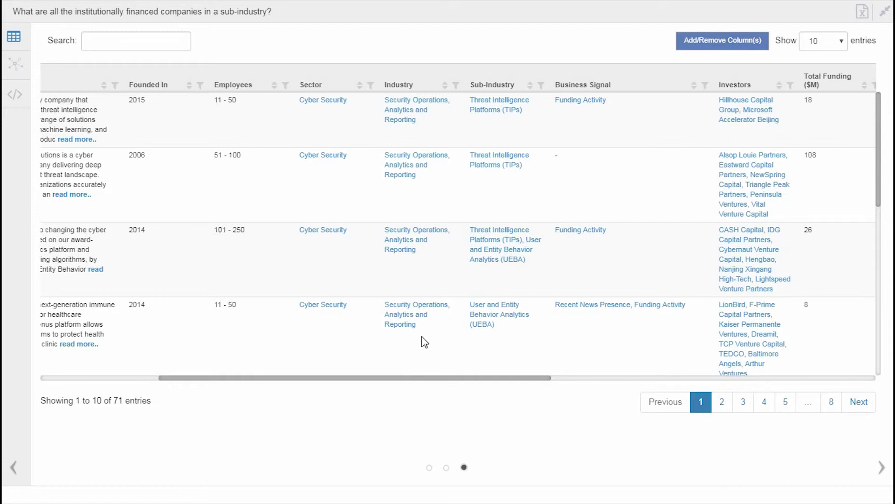
- Filter Business Signal to Company Awards & Recognitions, Customer Growth, Opening New Facilities, Reported Revenue Increase and Workforce Increasing
click(705, 87)
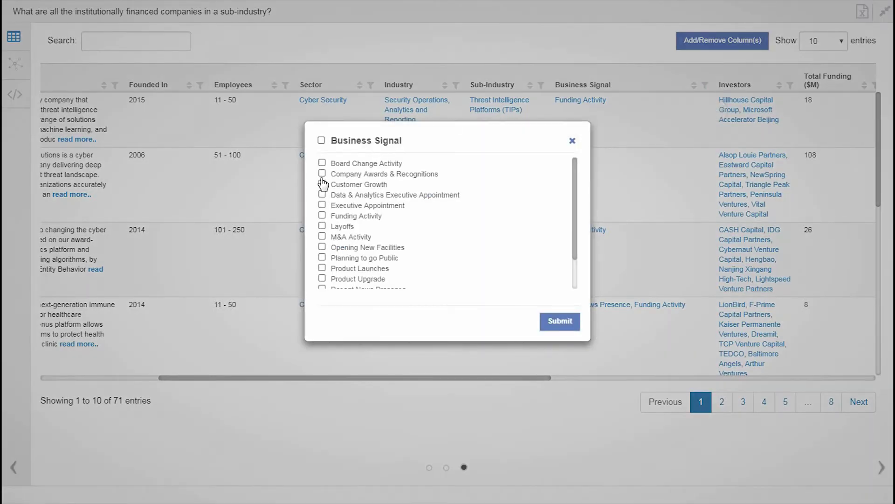
click(323, 174)
click(323, 186)
click(322, 247)
scroll(579, 294, down, 2)
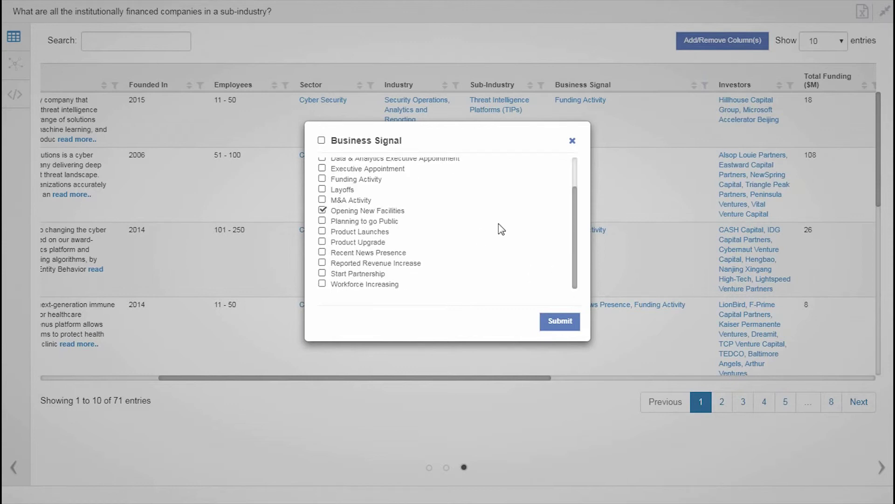
click(322, 264)
click(323, 284)
click(562, 324)
- Filter the companies by Latest Funding Stage to stages A, B and C
drag(483, 378, 687, 378)
click(700, 88)
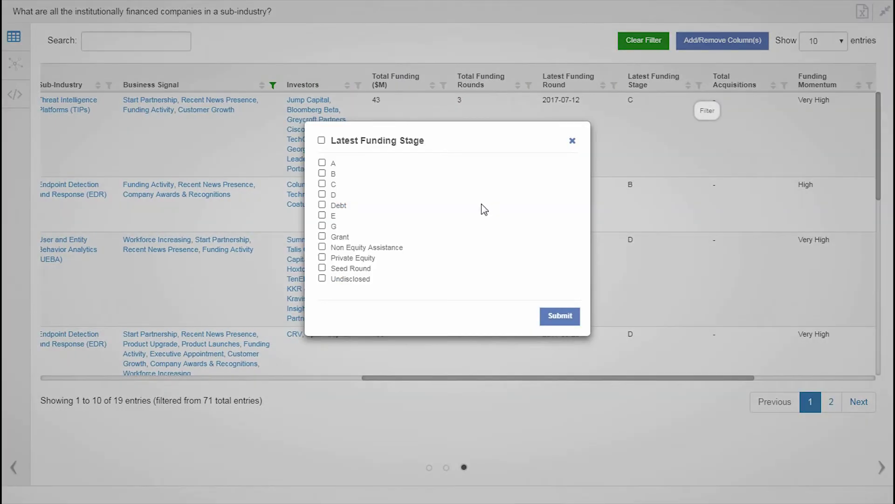
click(322, 163)
click(322, 174)
click(322, 185)
click(551, 320)
- Filter the companies by Funding Momentum to Very Low and Low
drag(544, 378, 605, 377)
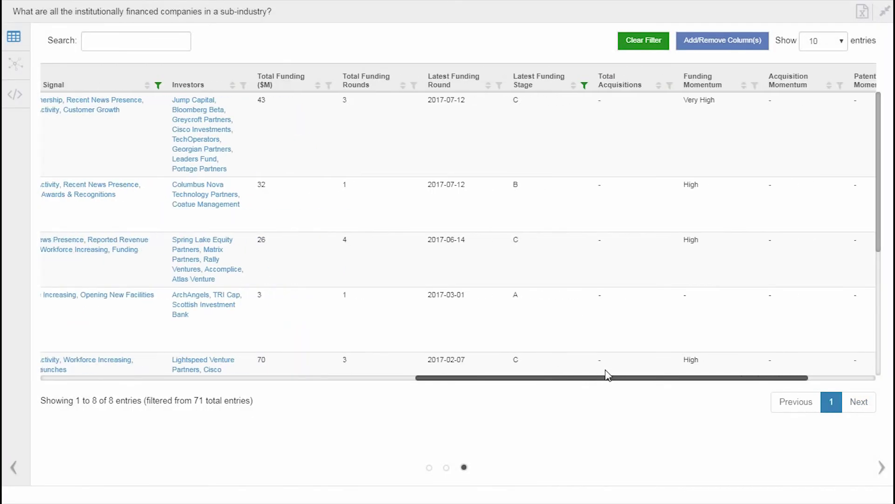
click(738, 85)
click(322, 163)
click(321, 174)
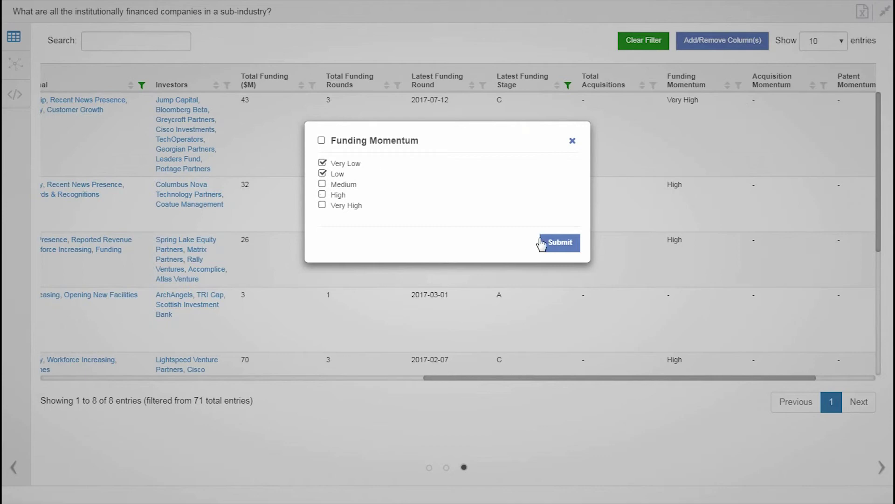
click(562, 254)
- Open the company questions for Digital Shadows, look through them and submit the company profile query
drag(514, 210, 65, 227)
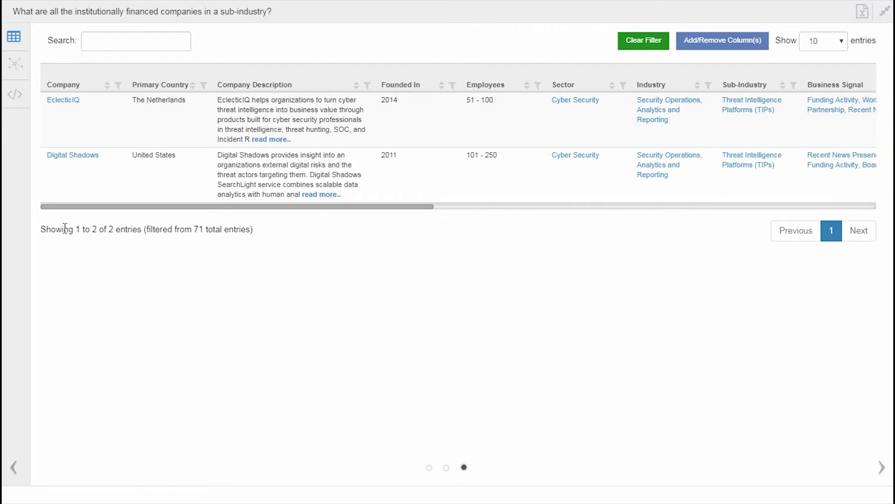
click(69, 157)
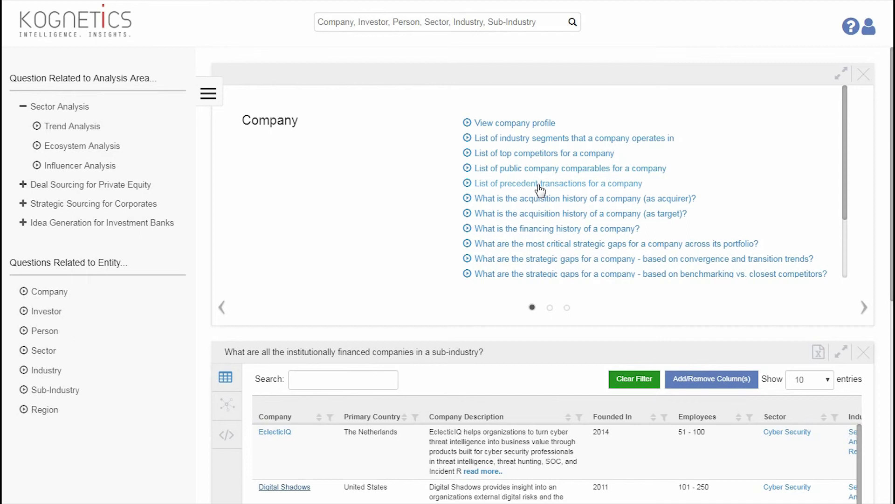
drag(848, 222, 848, 237)
scroll(848, 238, down, 3)
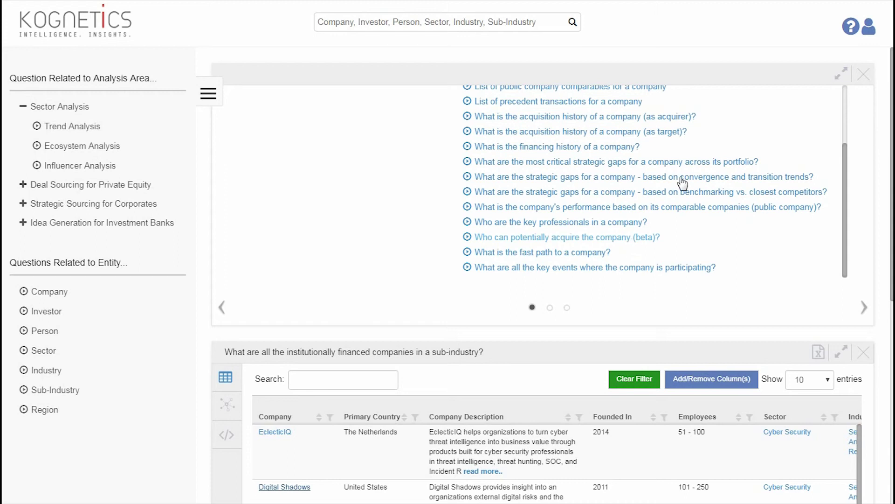
click(845, 95)
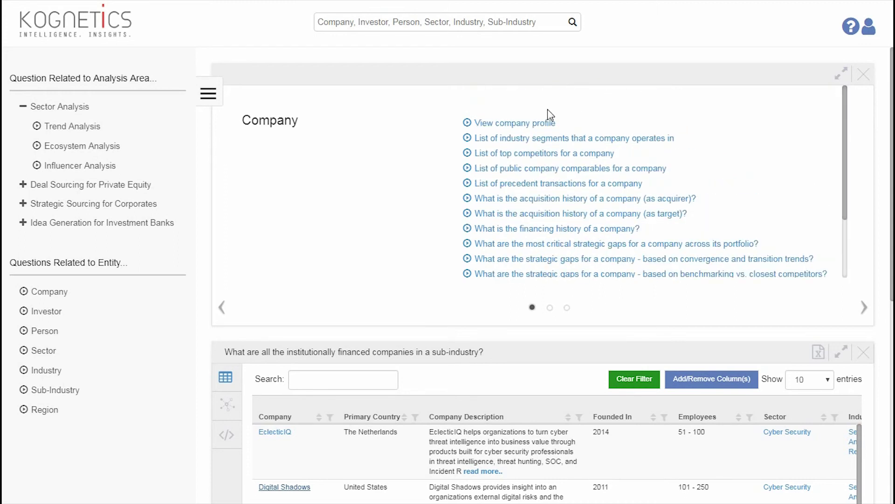
click(535, 124)
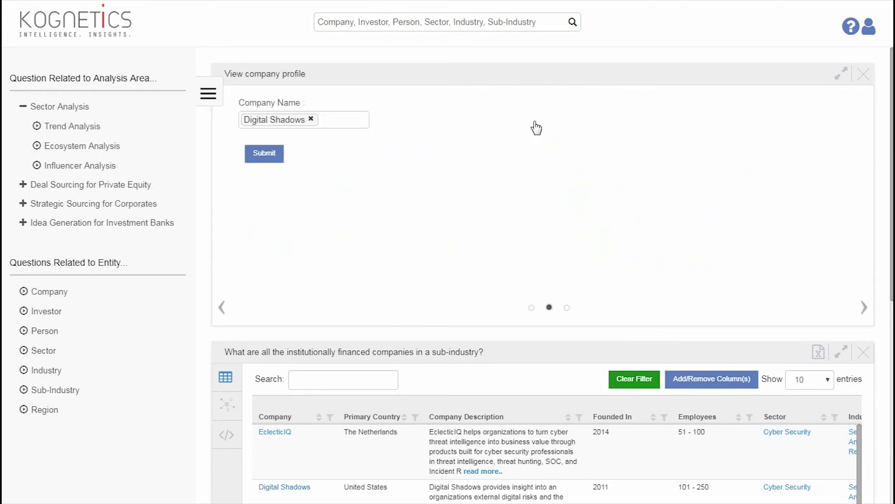
click(264, 153)
- Enlarge the Digital Shadows profile, examine its industry segments, funding rounds, team and signals, and restore the normal view
click(841, 74)
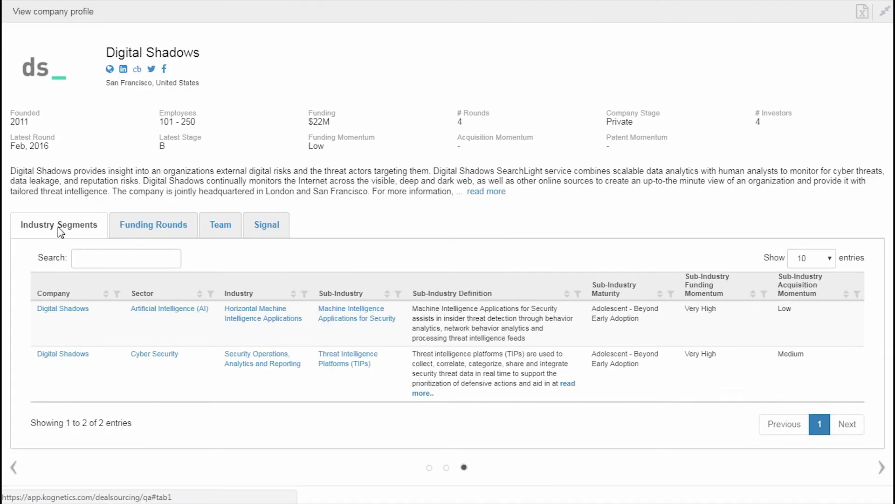
click(161, 232)
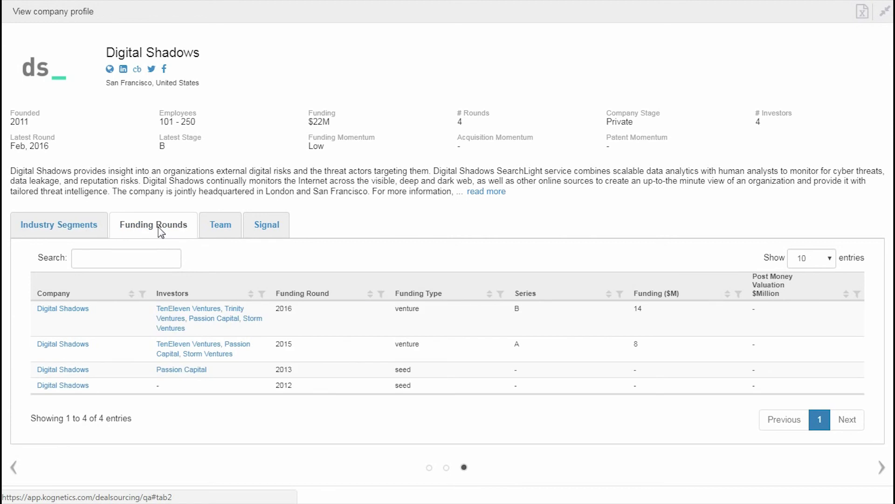
click(209, 225)
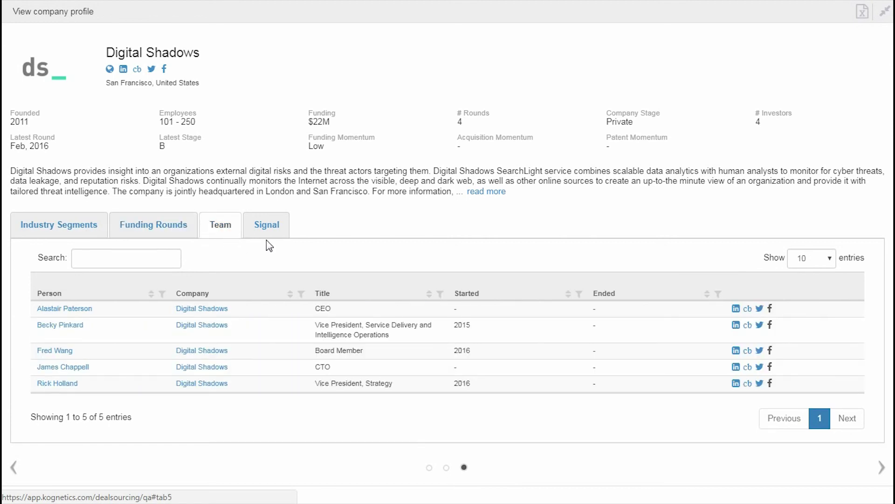
click(280, 231)
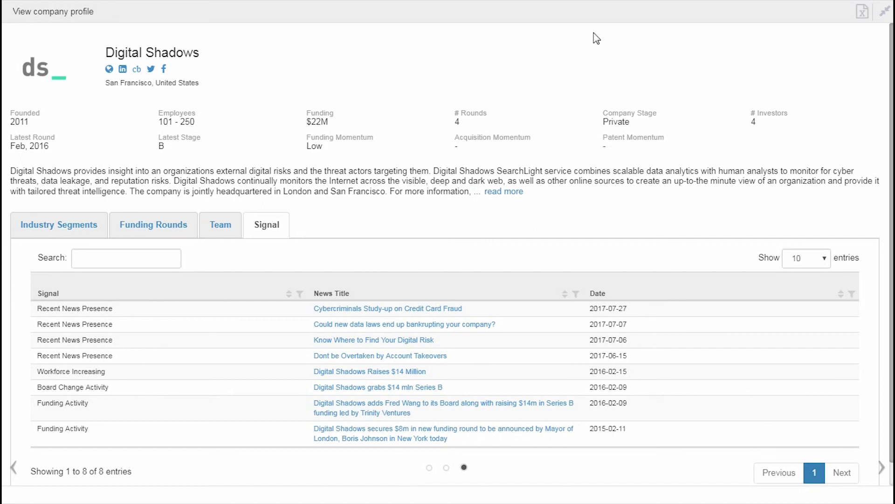
click(886, 12)
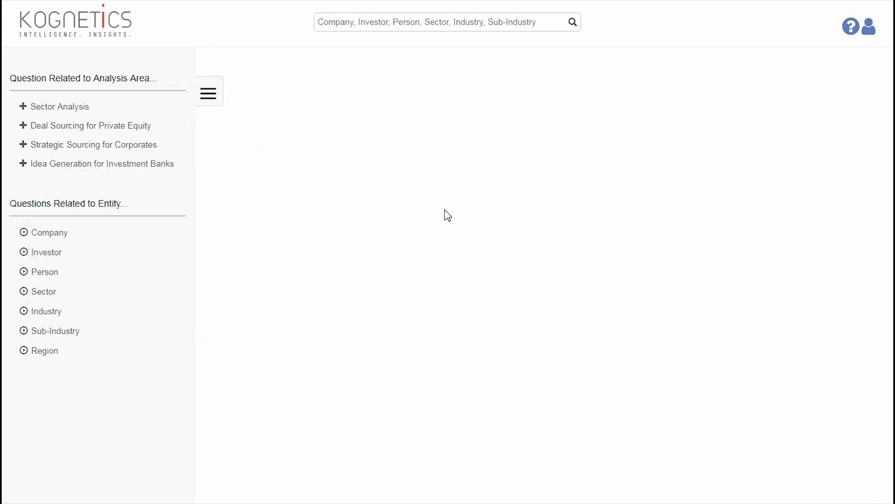